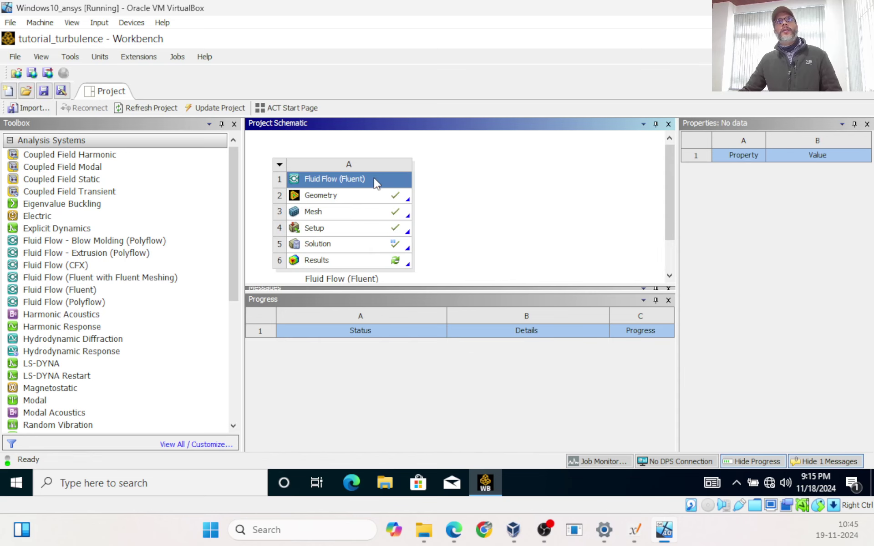
- Launch Fluent from the flow system's Setup cell in double precision with two solver processes
left_click(356, 195)
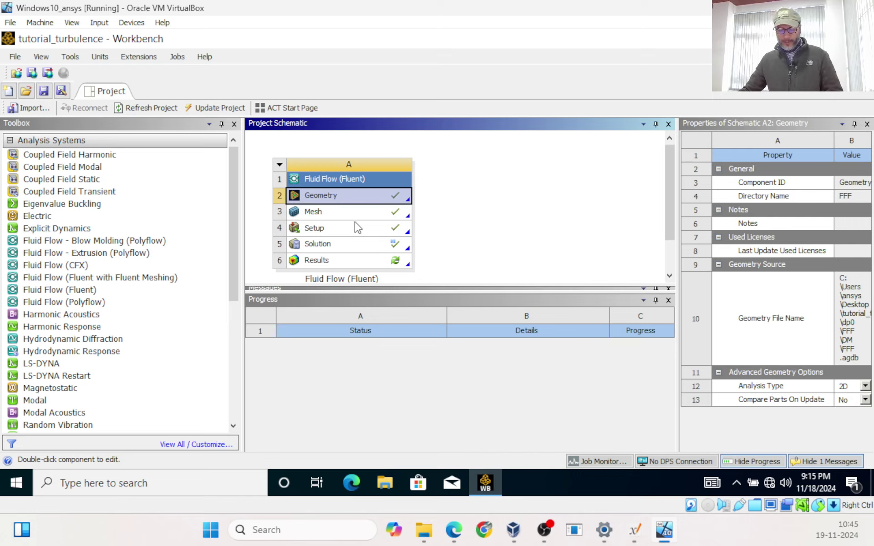
double_click(351, 232)
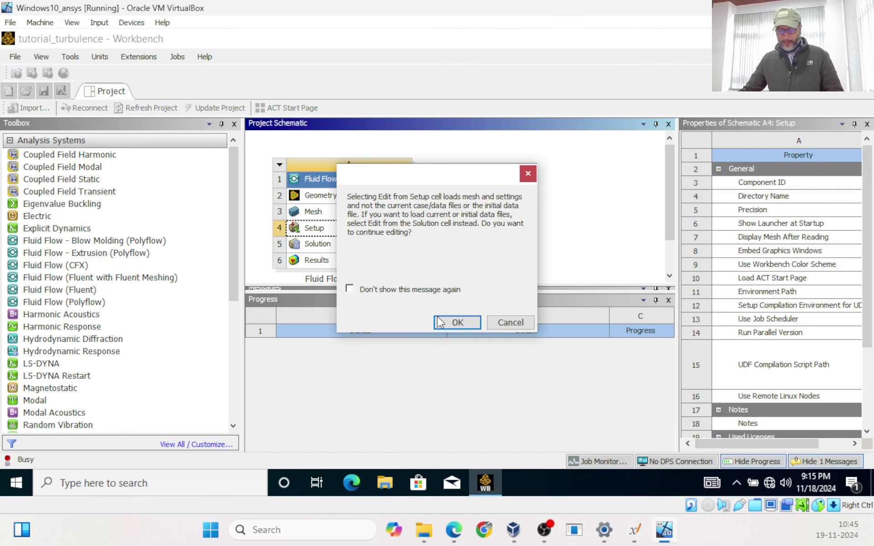
left_click(453, 323)
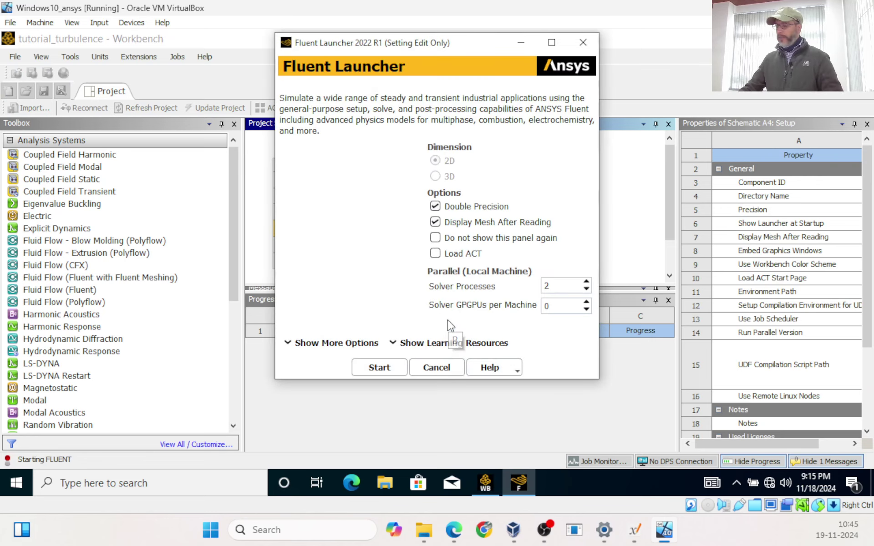
left_click(395, 367)
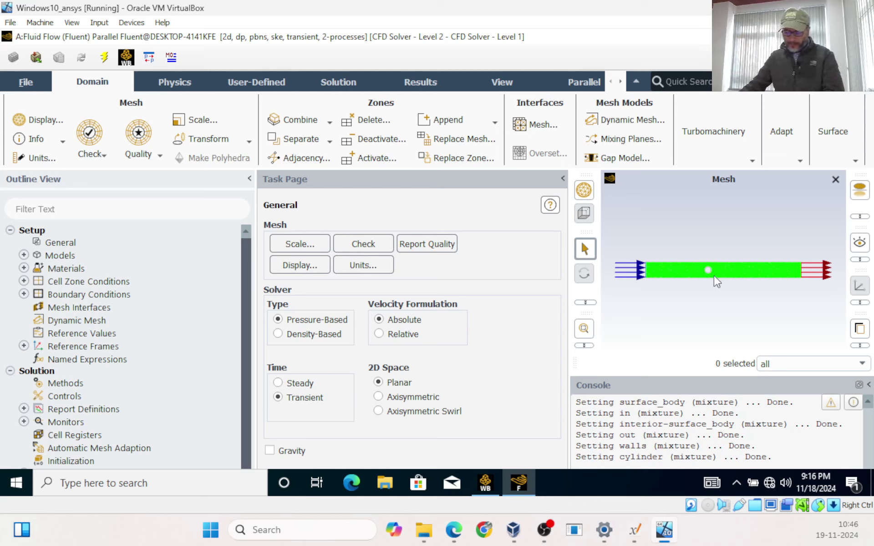
scroll(701, 269, "up", 5)
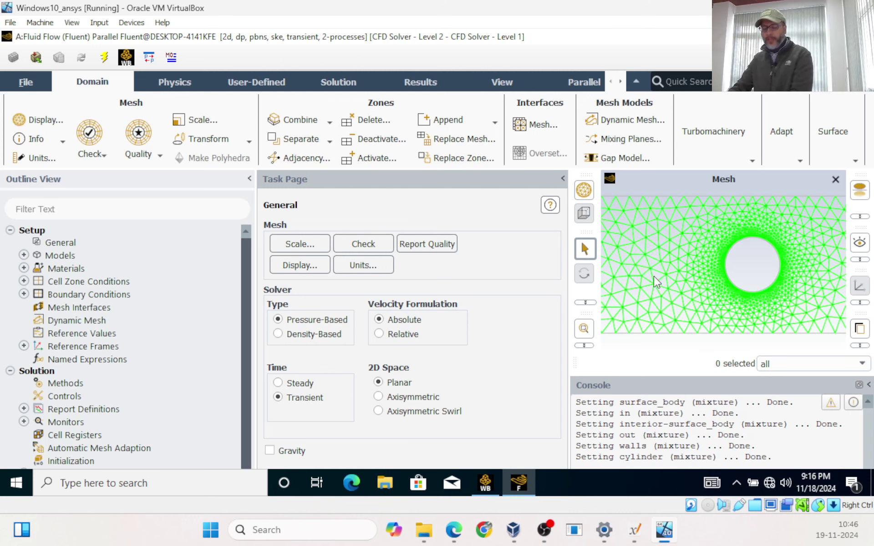
scroll(646, 283, "up", 3)
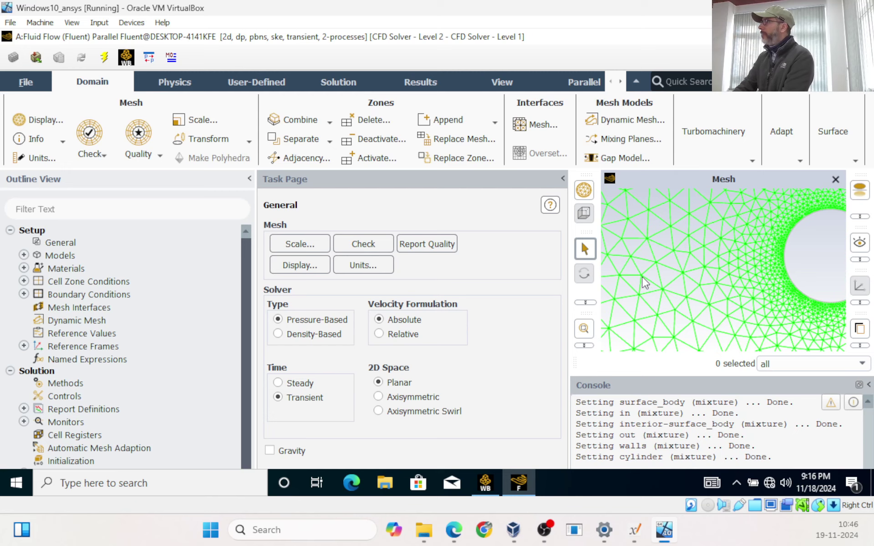
scroll(810, 239, "up", 3)
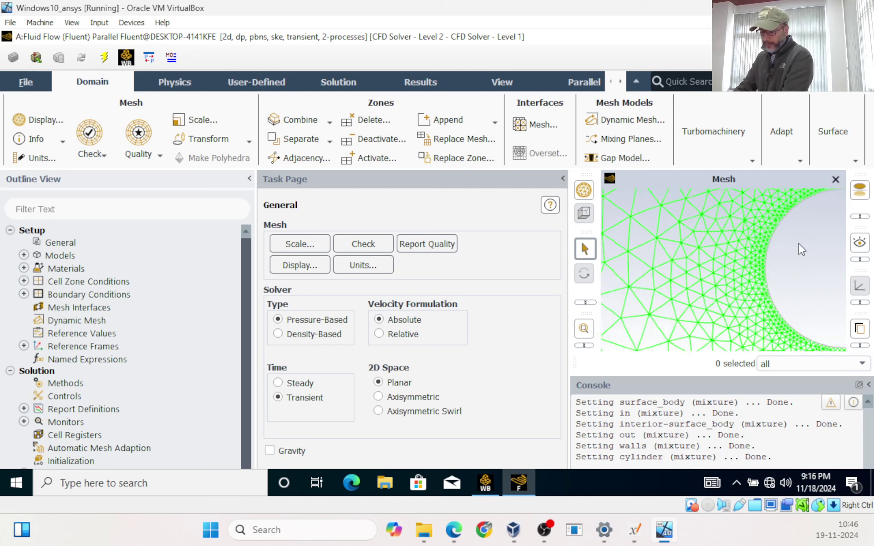
scroll(799, 244, "up", 3)
scroll(745, 266, "down", 5)
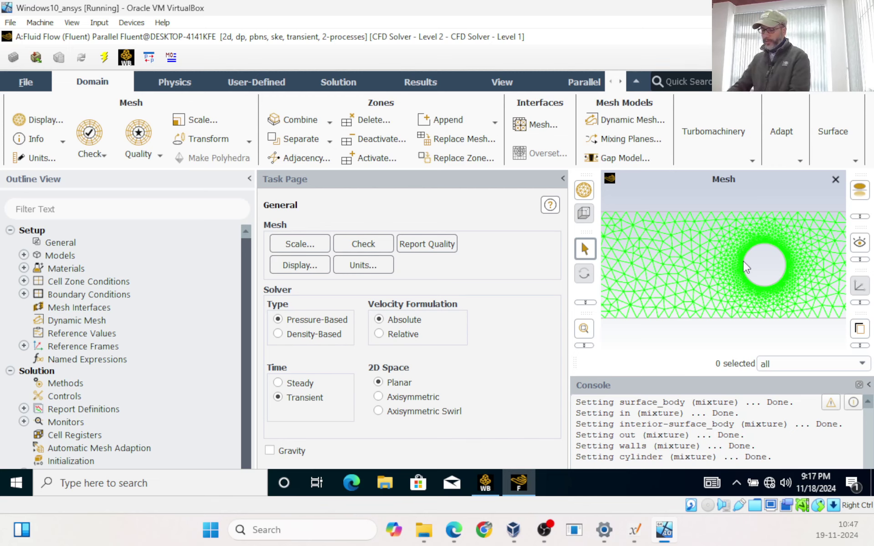
scroll(743, 260, "up", 3)
scroll(731, 246, "down", 10)
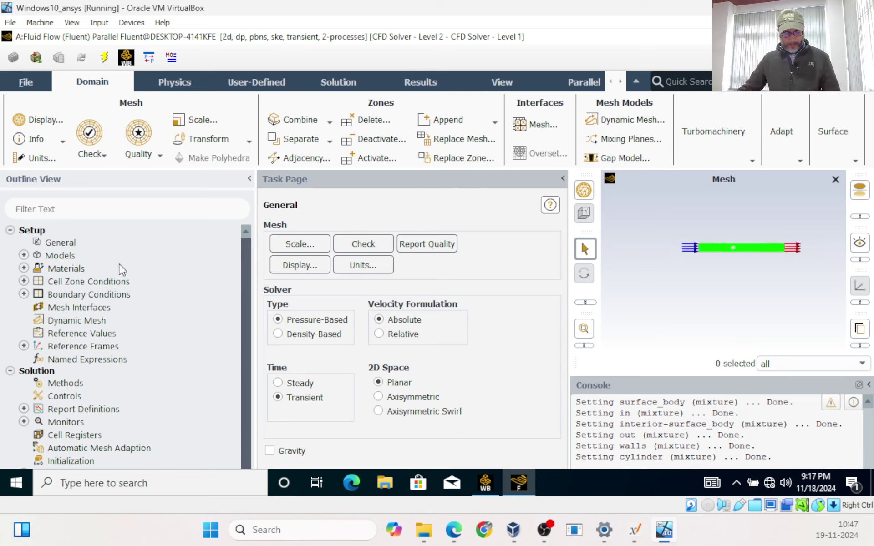
- Confirm the viscous model is set to standard k-epsilon
left_click(24, 255)
double_click(63, 295)
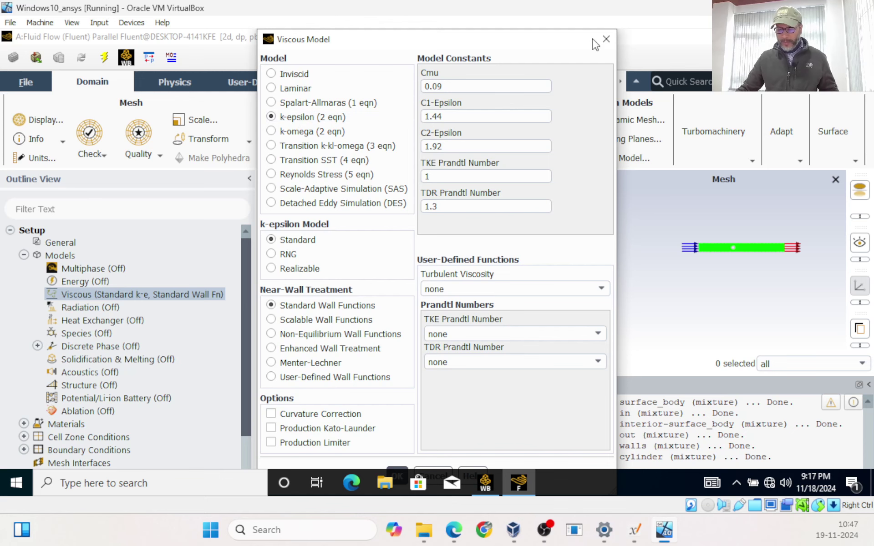
left_click(606, 40)
- Apply velocity inlet 'in' with 10000 m/s, 5% turbulent intensity and viscosity ratio 10
scroll(36, 334, "down", 3)
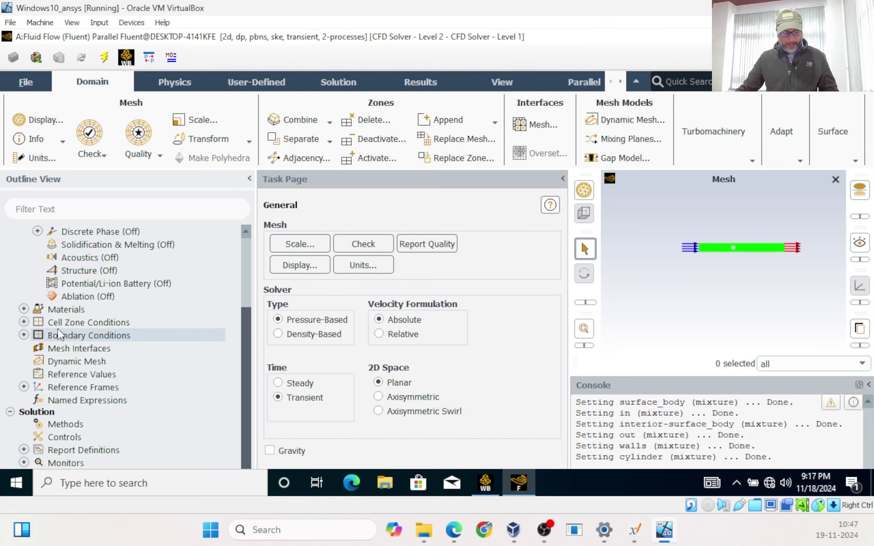
left_click(24, 335)
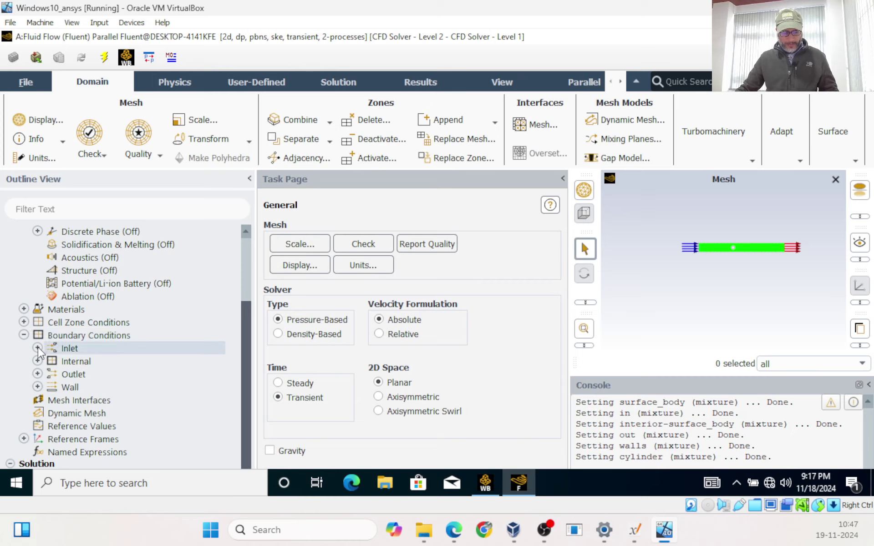
left_click(38, 348)
double_click(80, 361)
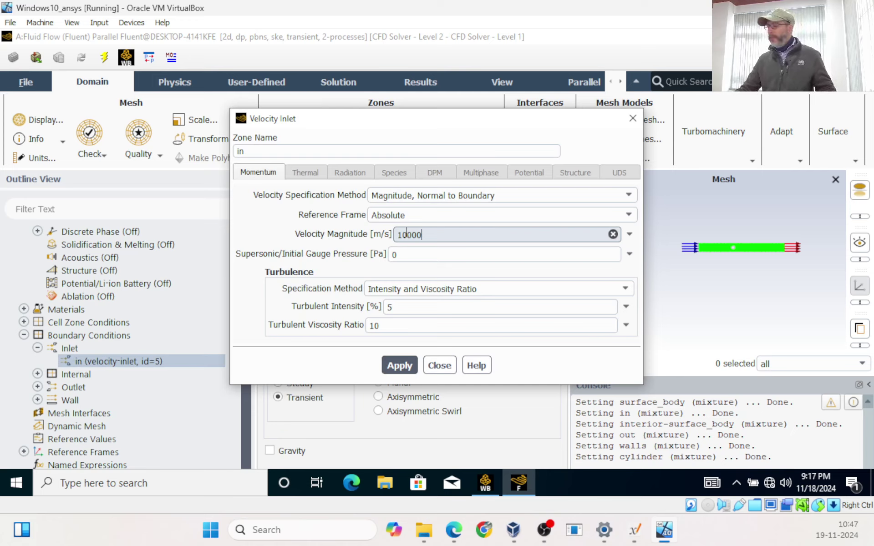
left_click(395, 306)
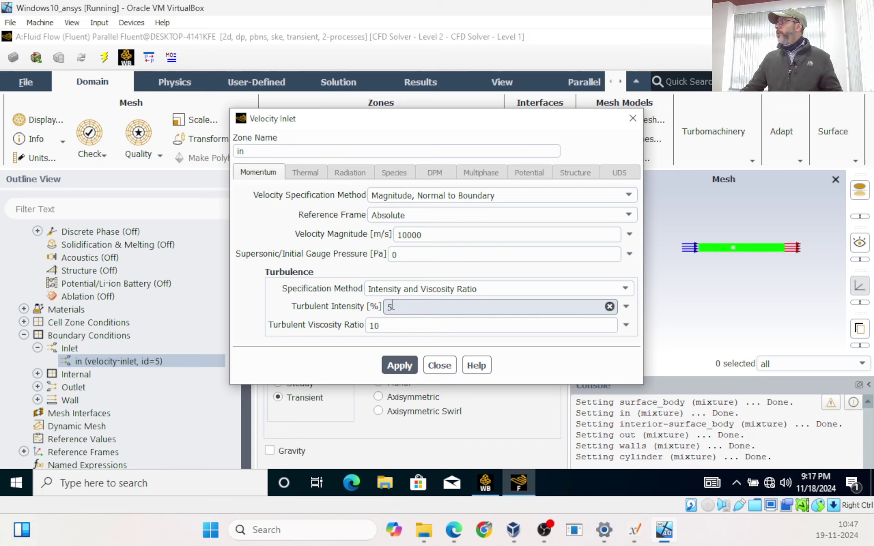
left_click(400, 366)
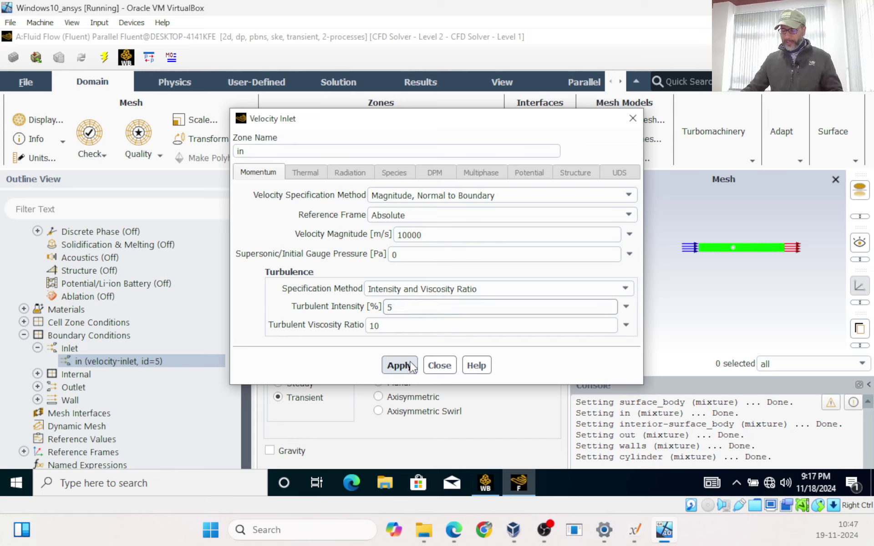
left_click(439, 366)
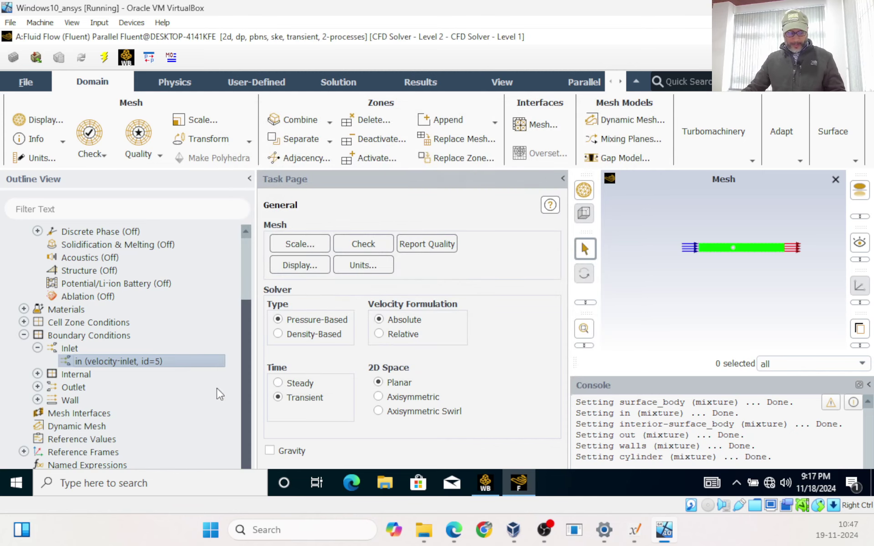
- Inspect the Outlet and Wall boundary zones
left_click(37, 386)
scroll(48, 391, "down", 2)
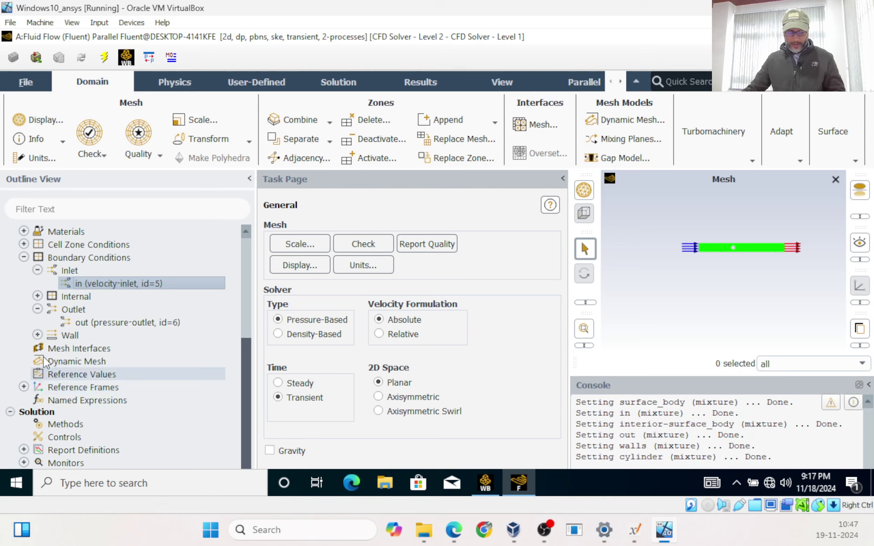
left_click(38, 335)
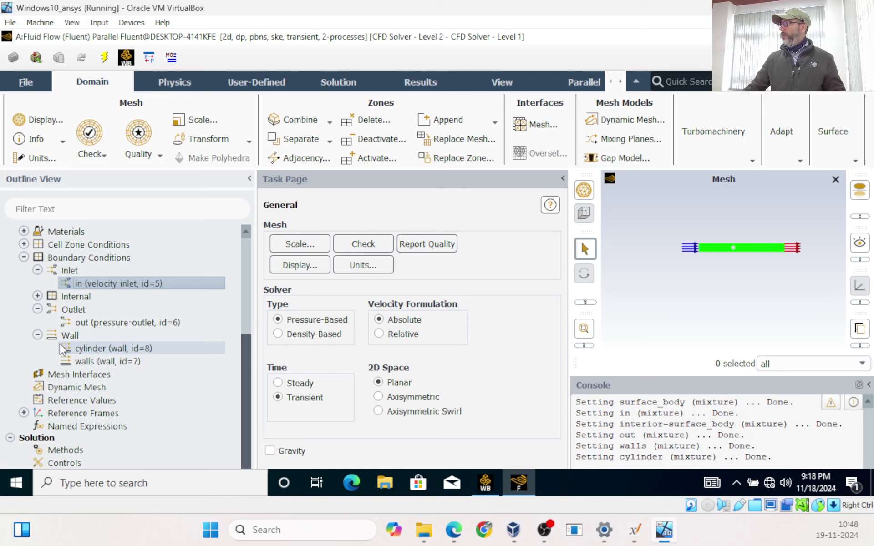
scroll(63, 350, "down", 3)
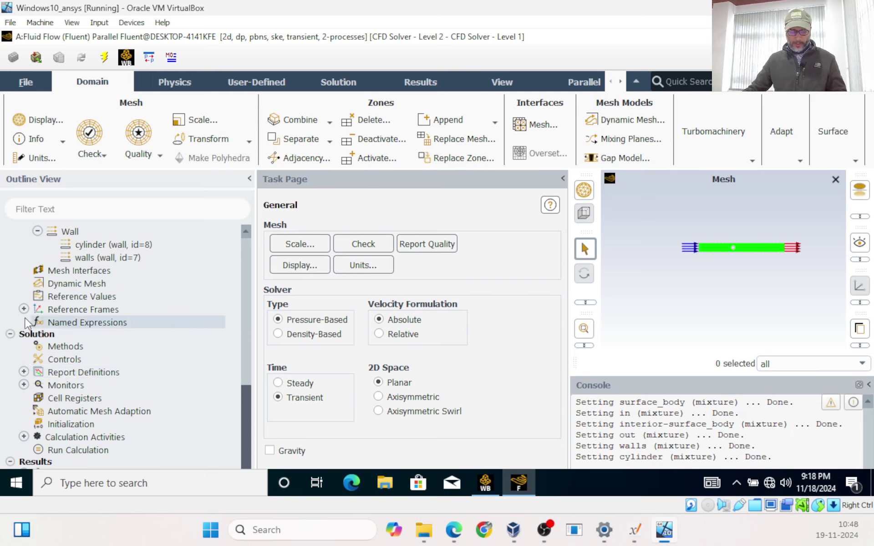
- Review the monitors and Run Calculation, ending on the Solution Methods page
left_click(25, 385)
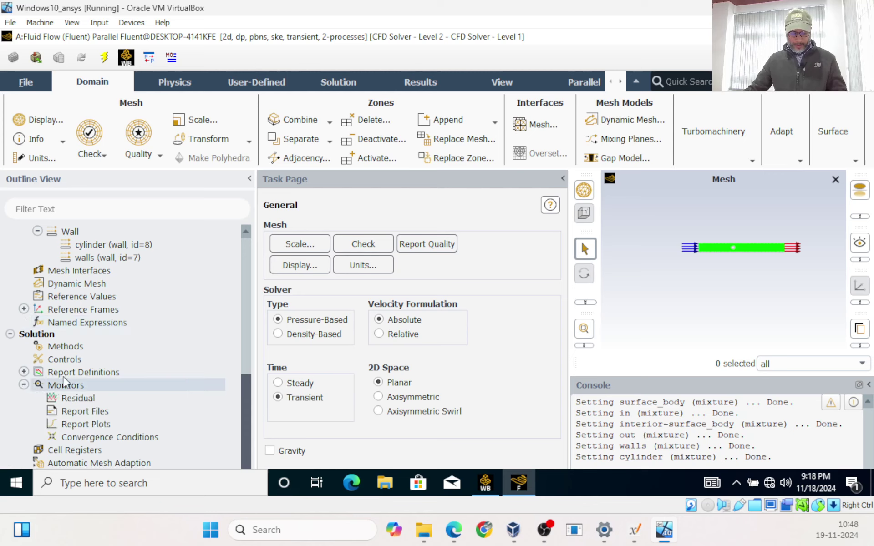
scroll(62, 385, "down", 3)
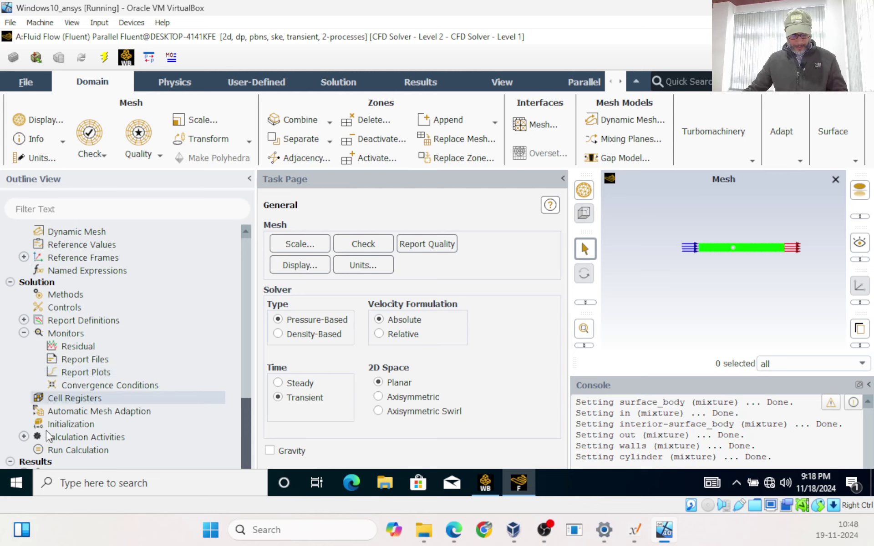
double_click(52, 451)
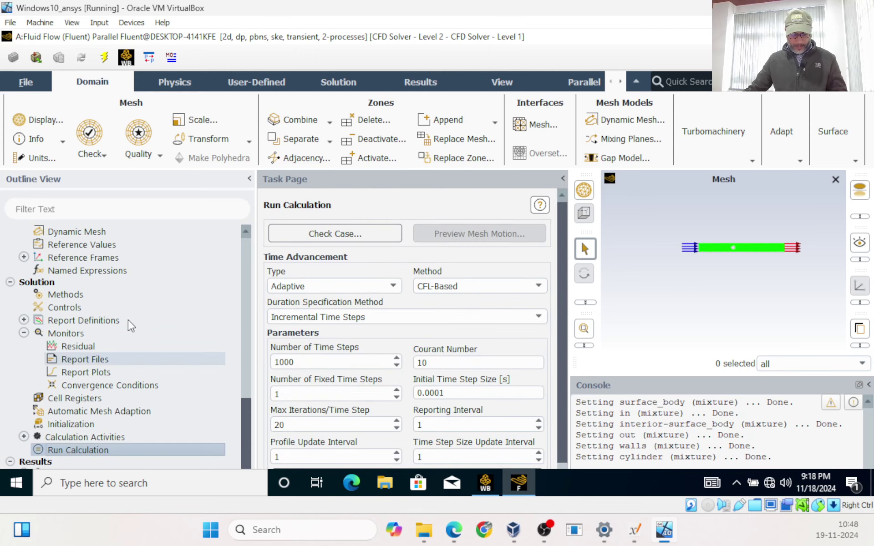
double_click(82, 296)
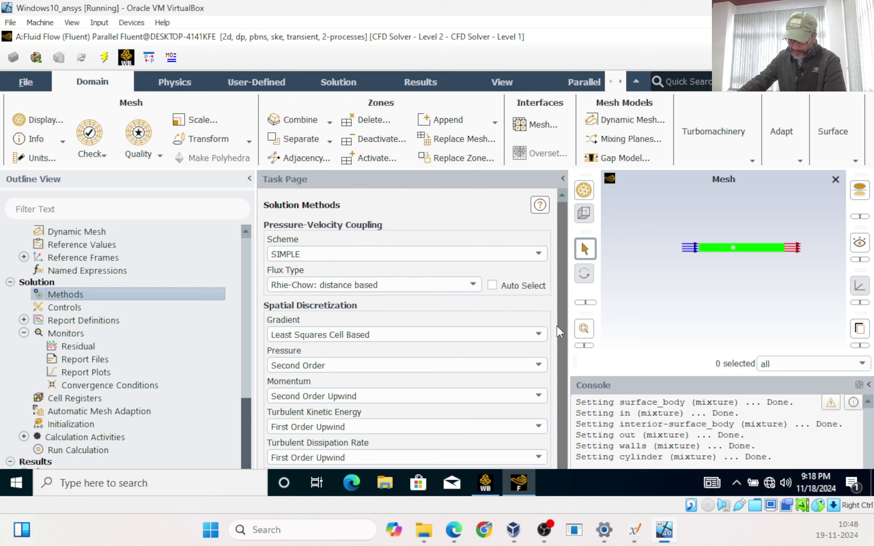
- Keep the Least Squares Cell Based gradient and First Order Upwind for dissipation rate
left_click(320, 340)
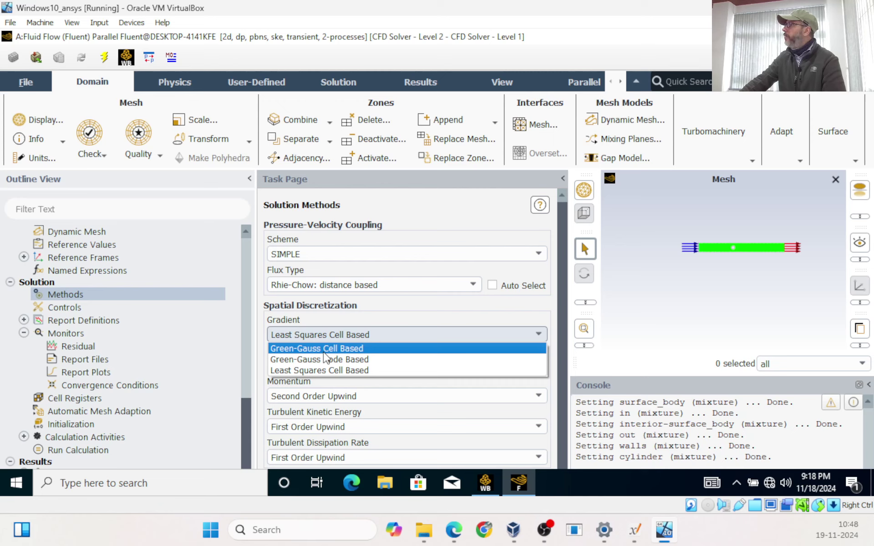
left_click(345, 319)
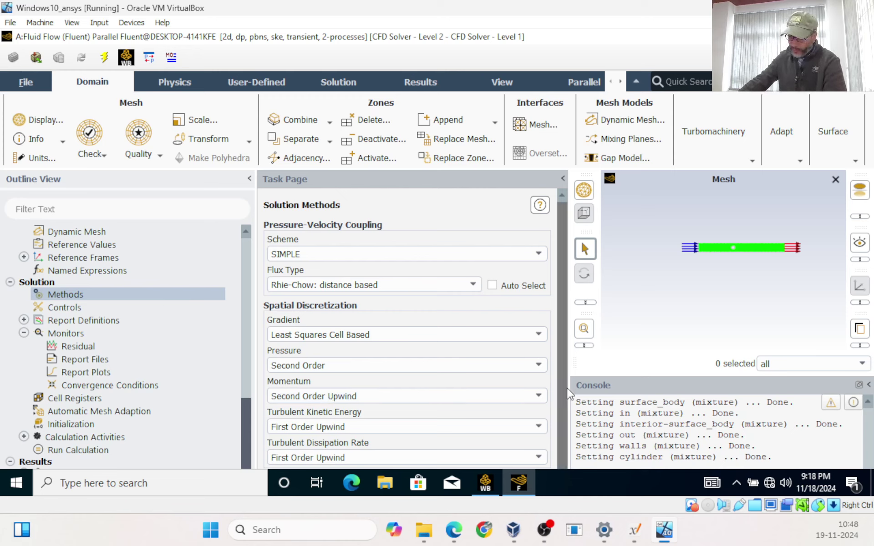
scroll(566, 395, "down", 3)
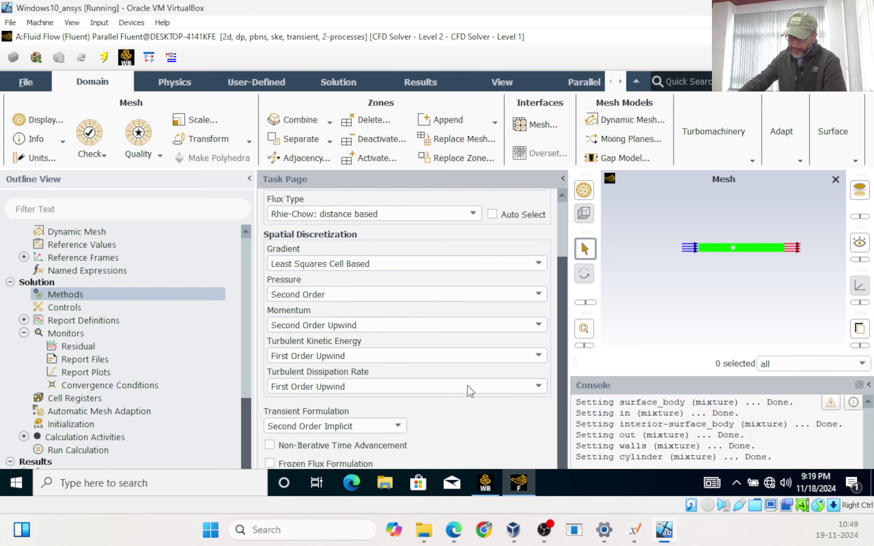
left_click(362, 388)
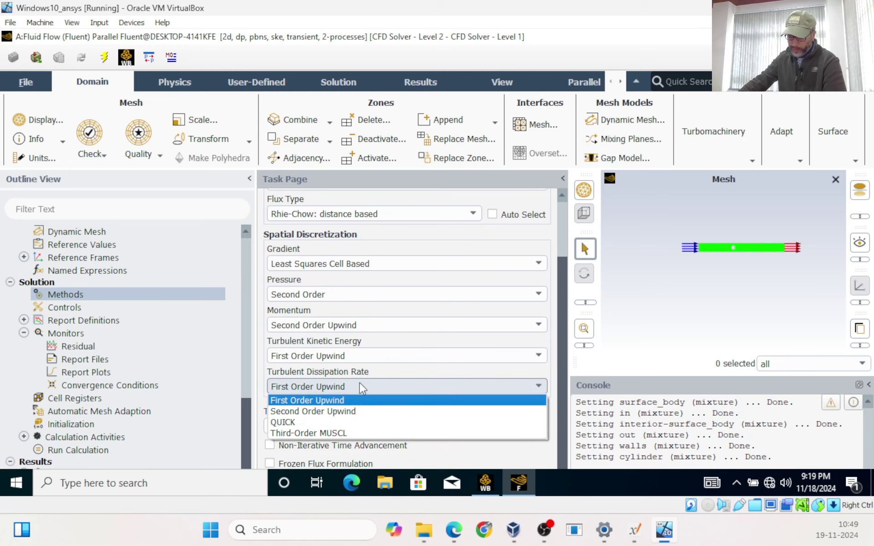
left_click(362, 387)
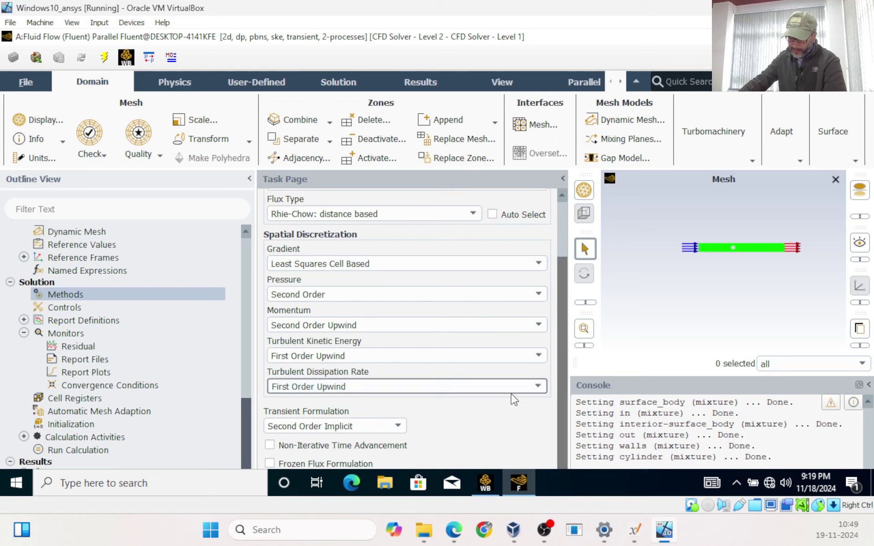
- Keep the Second Order Implicit transient formulation and review pressure-velocity coupling
scroll(564, 412, "down", 1)
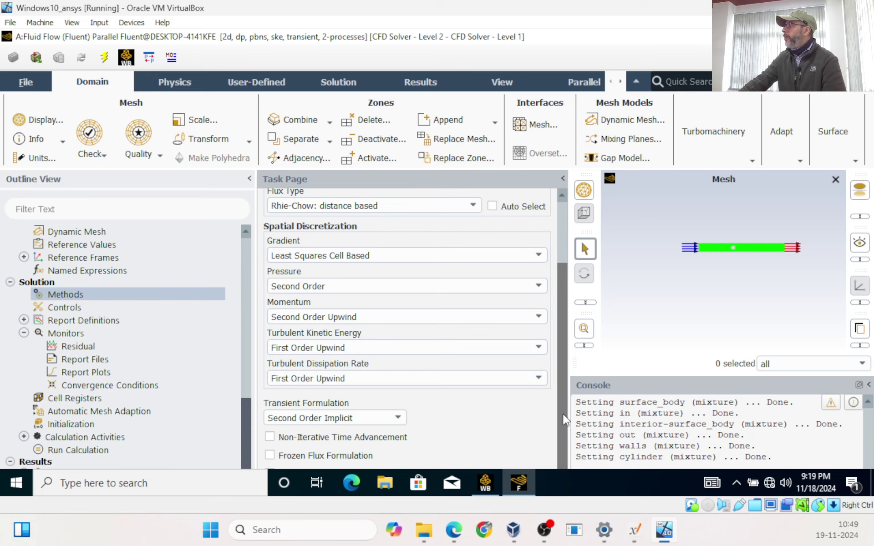
left_click(391, 424)
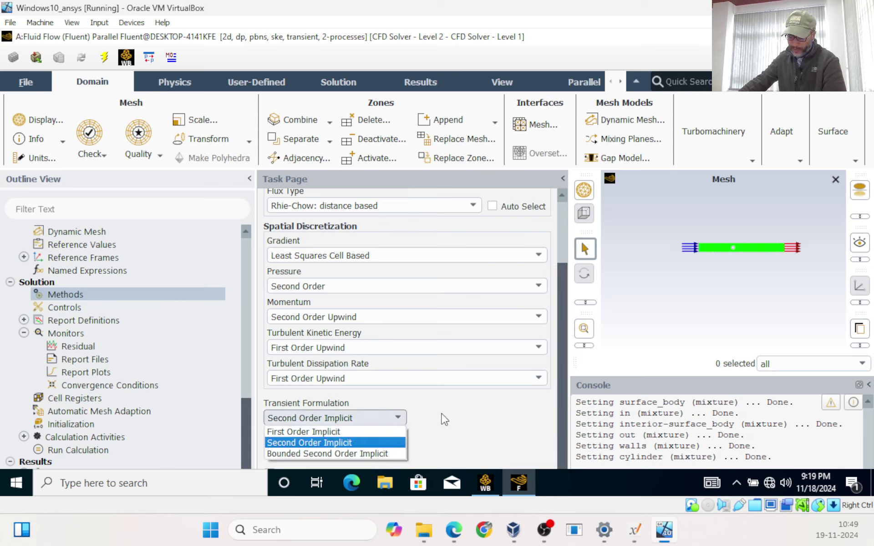
left_click(460, 414)
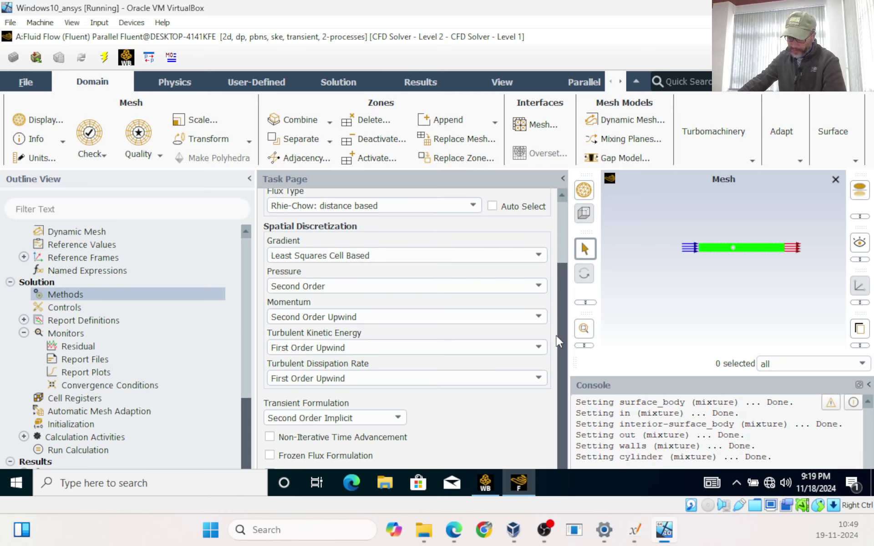
scroll(550, 289, "up", 2)
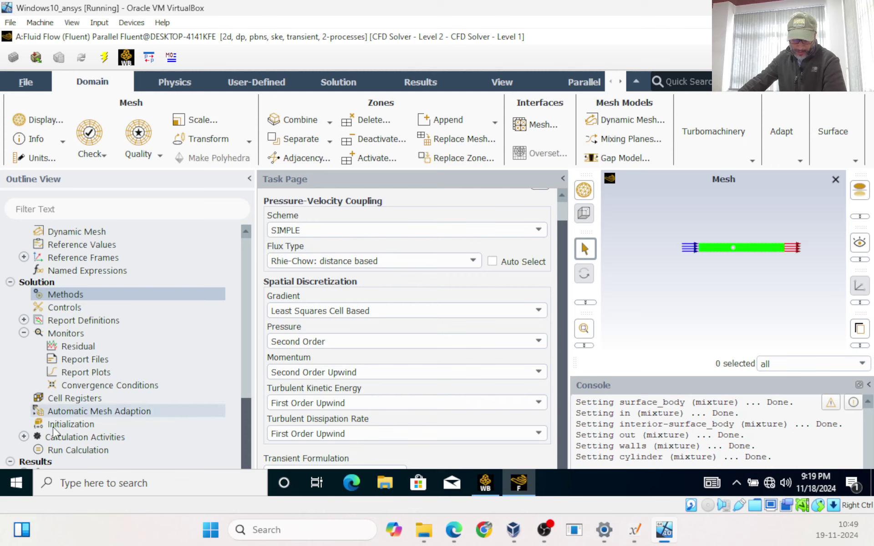
- Check adaptive CFL-based time stepping: 1000 steps, Courant 10, 0.0001 s initial step
left_click(63, 450)
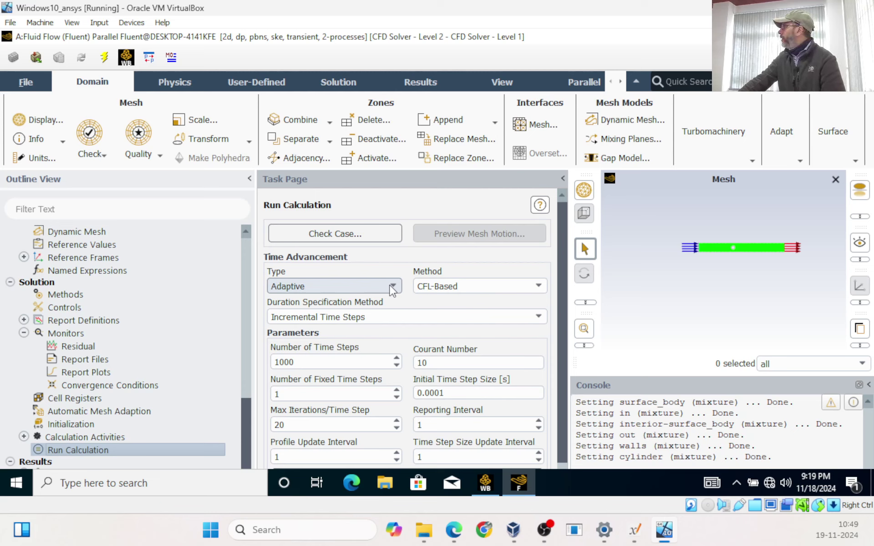
left_click(445, 287)
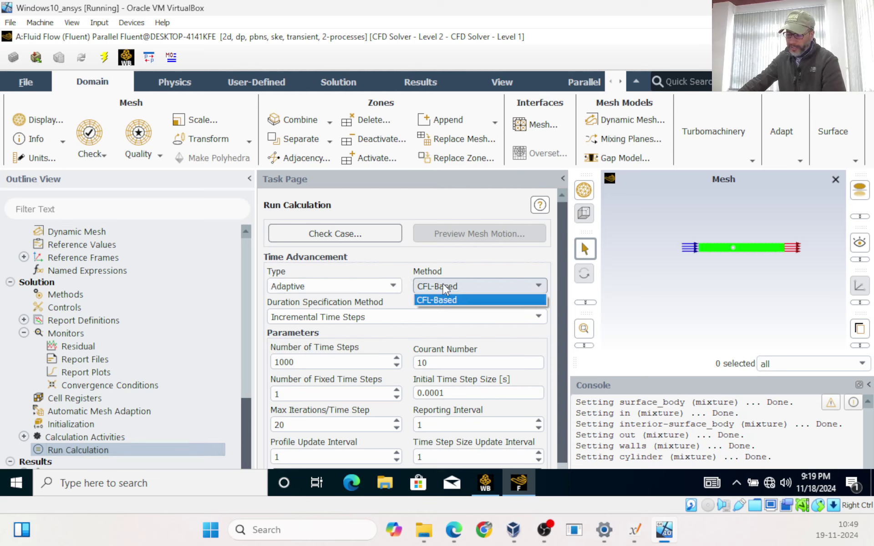
left_click(444, 286)
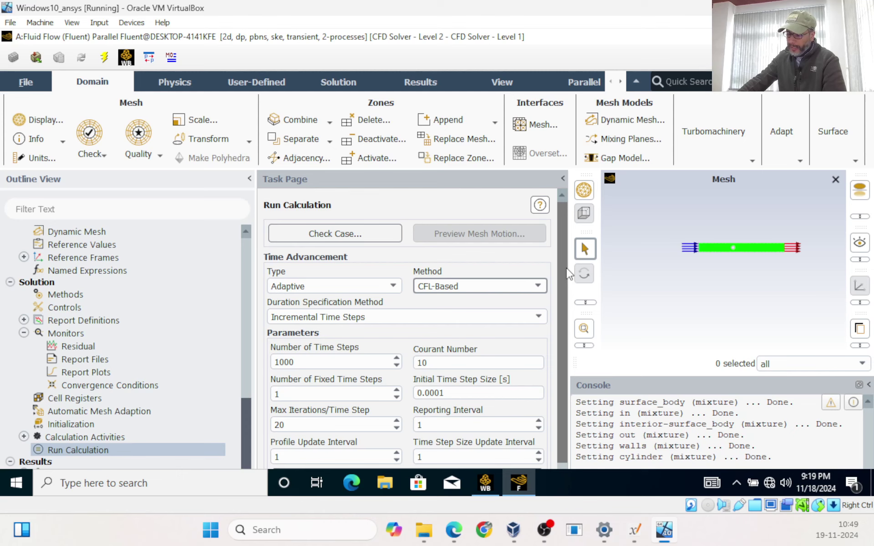
left_click_drag(569, 273, 565, 318)
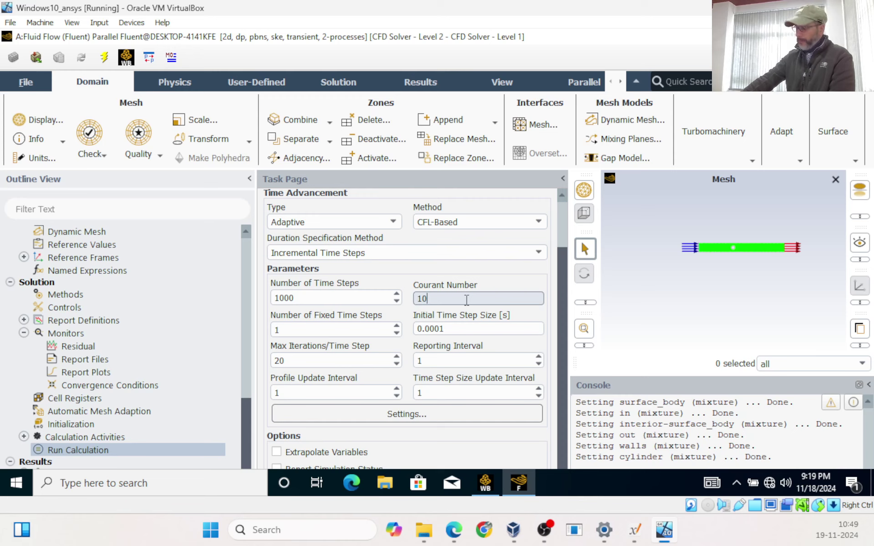
scroll(436, 392, "down", 3)
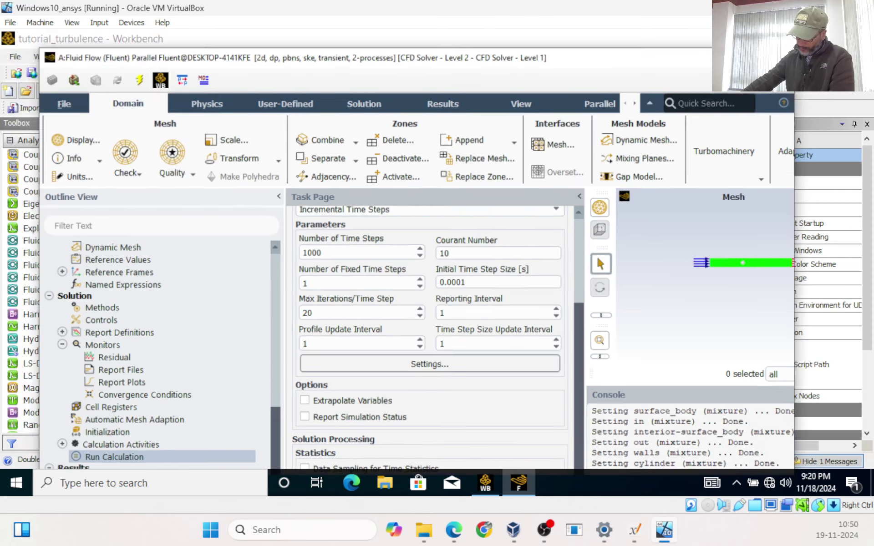
- Initialize the solution and start the transient calculation
scroll(573, 364, "down", 4)
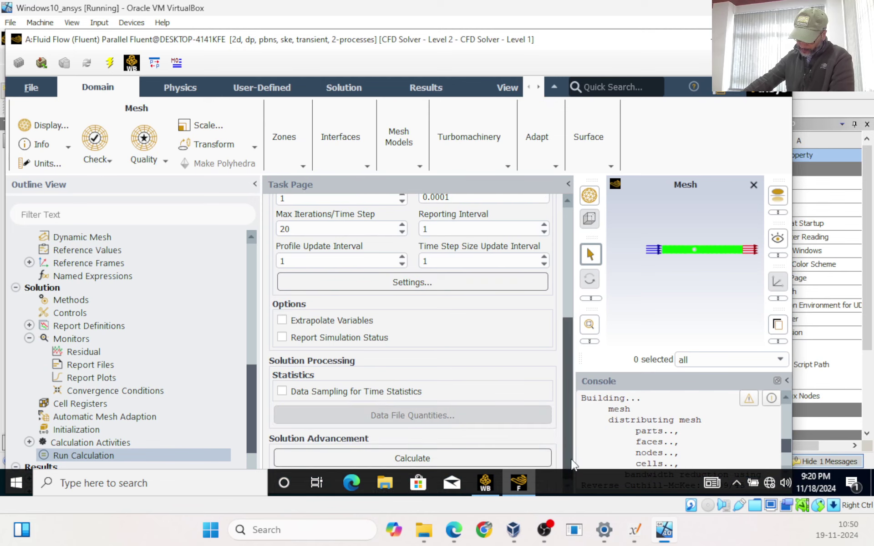
left_click(494, 457)
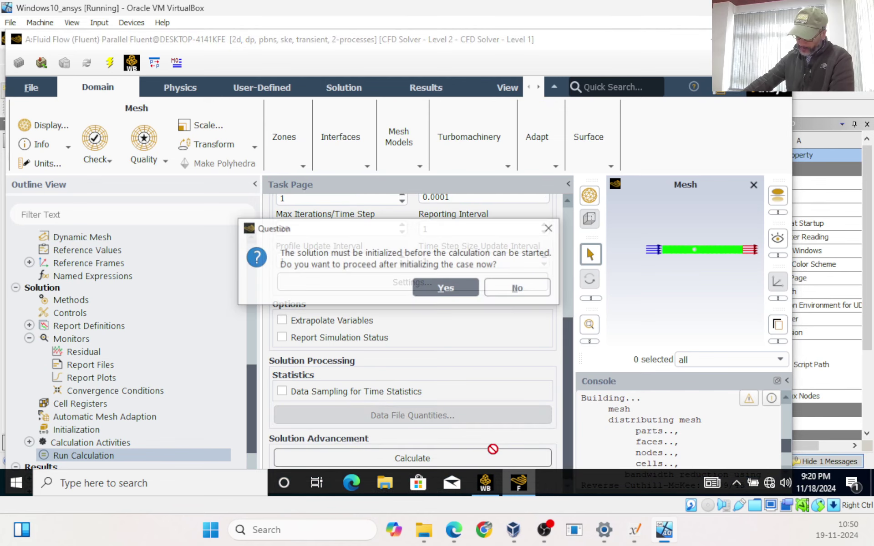
left_click(447, 290)
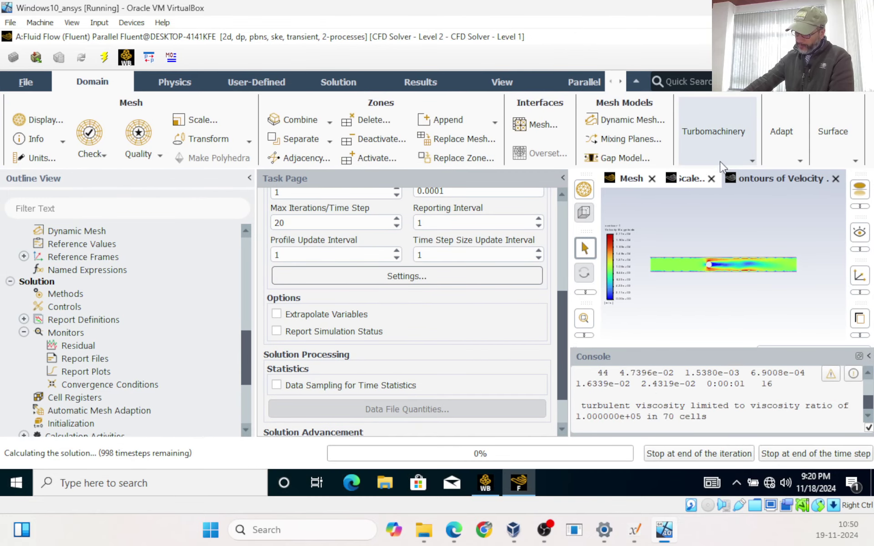
- Watch the scaled residuals and stop the run after time step 67
left_click(681, 176)
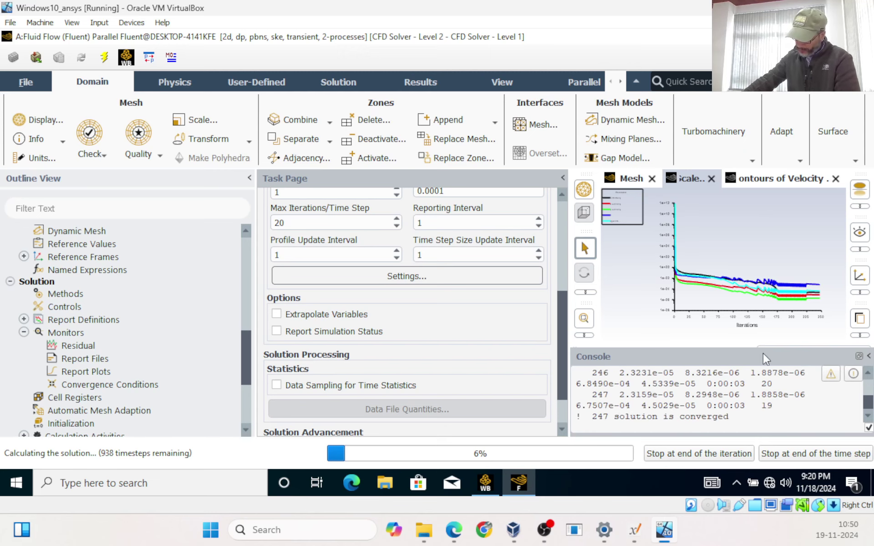
left_click(816, 455)
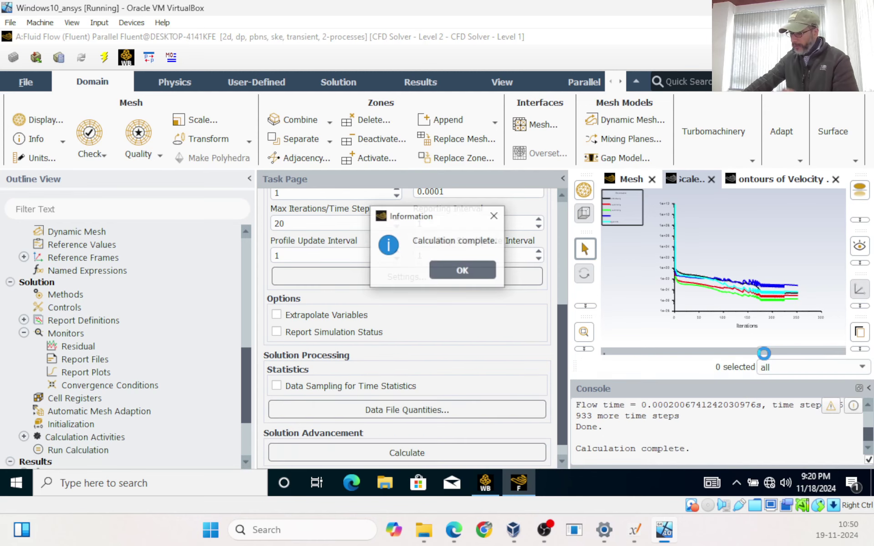
left_click(463, 275)
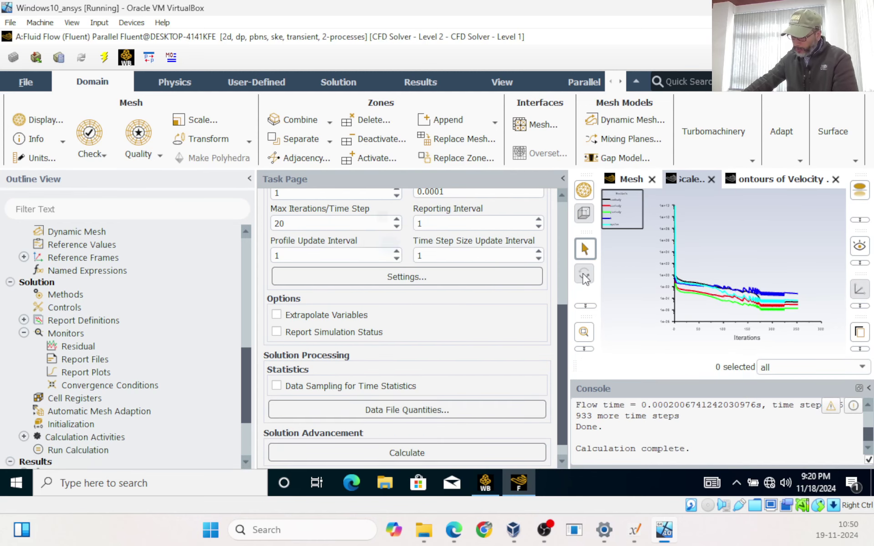
- Drag the Task Page splitter left so the residual plot fills a wider area
left_click_drag(568, 281, 397, 283)
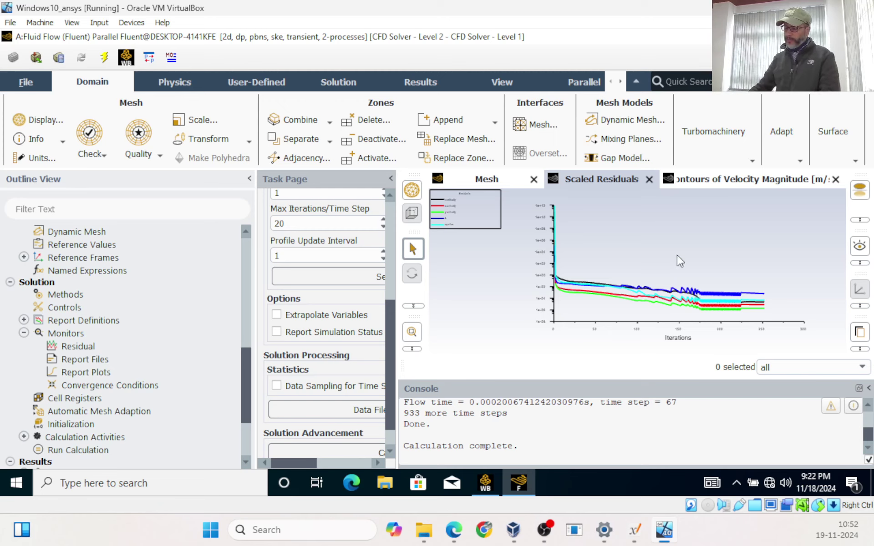
- Display vector-1 velocity vectors after viewing the velocity-magnitude contours
left_click(719, 178)
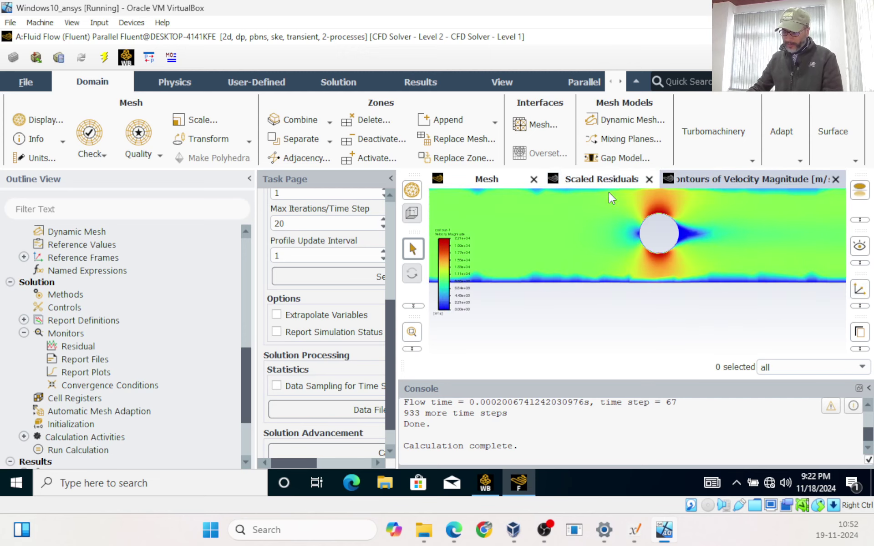
scroll(158, 394, "down", 3)
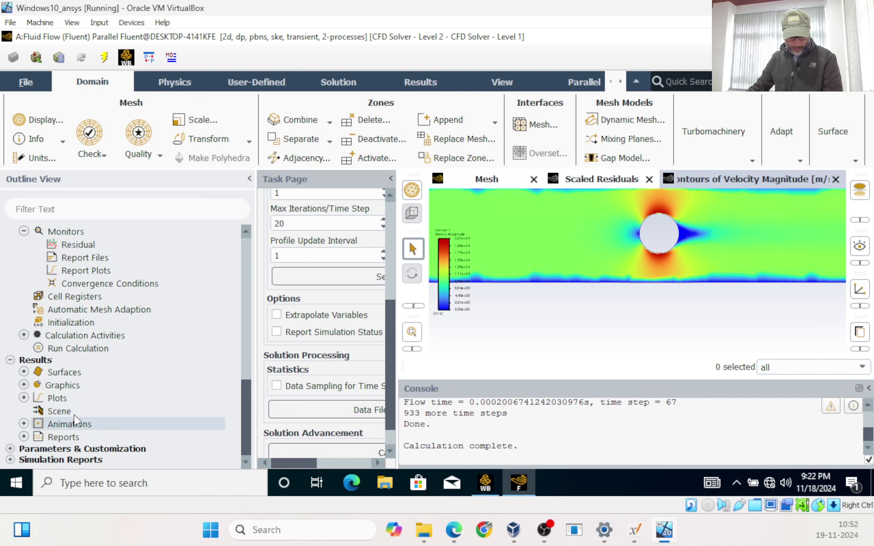
left_click(24, 398)
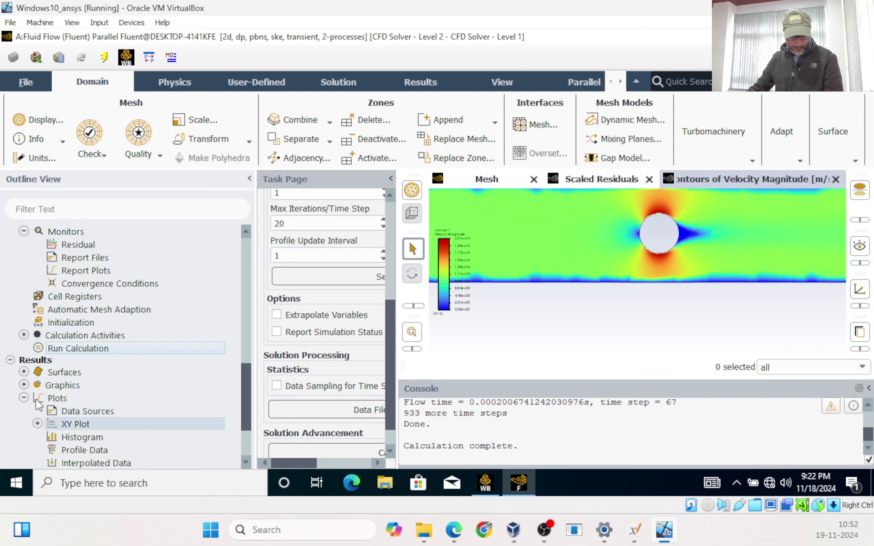
left_click(24, 385)
left_click(38, 423)
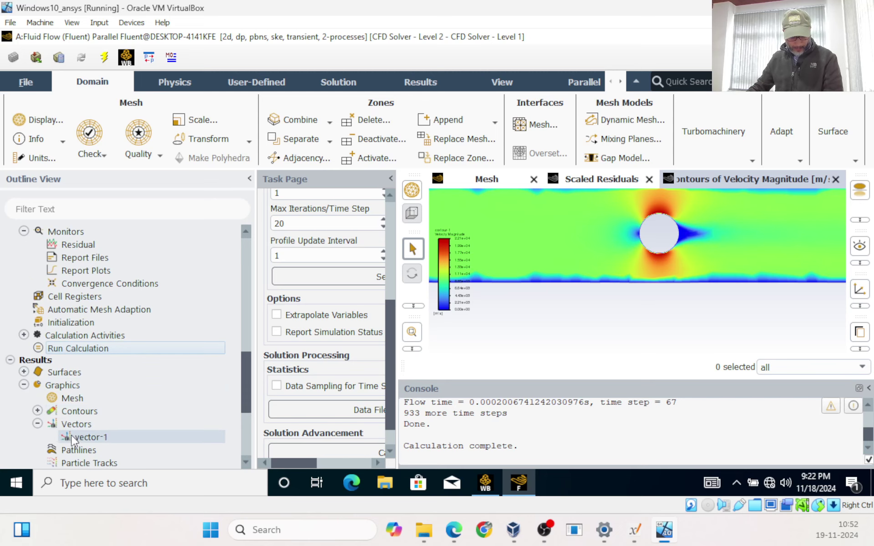
double_click(89, 437)
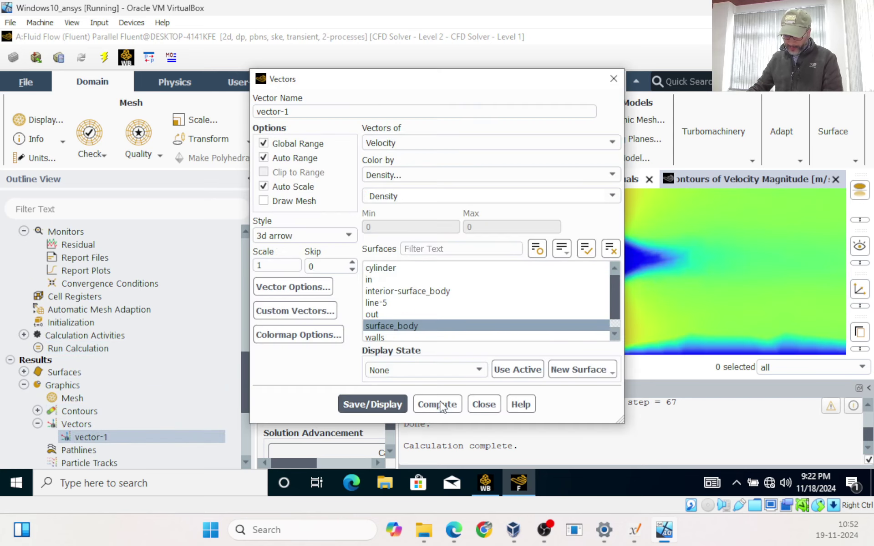
left_click(380, 404)
left_click(485, 404)
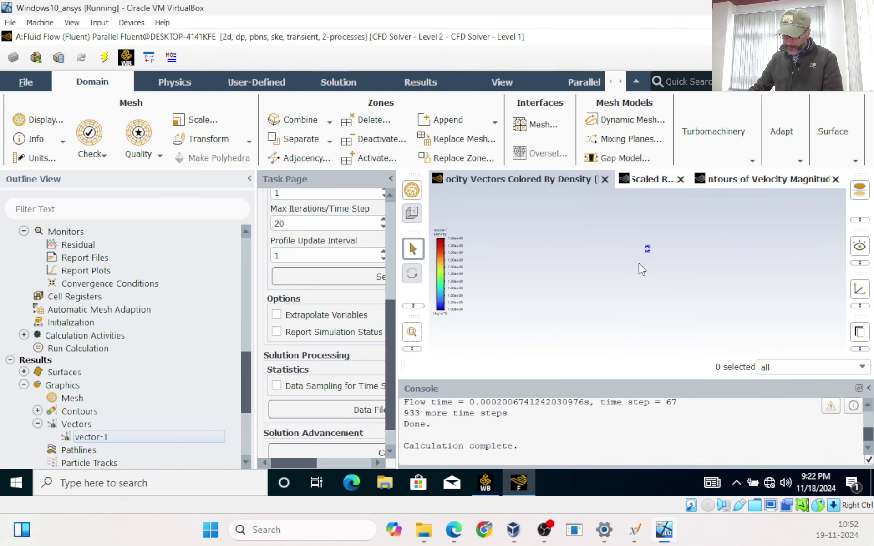
- Zoom in on the cylinder to inspect the flow wrapping around it
scroll(649, 244, "up", 10)
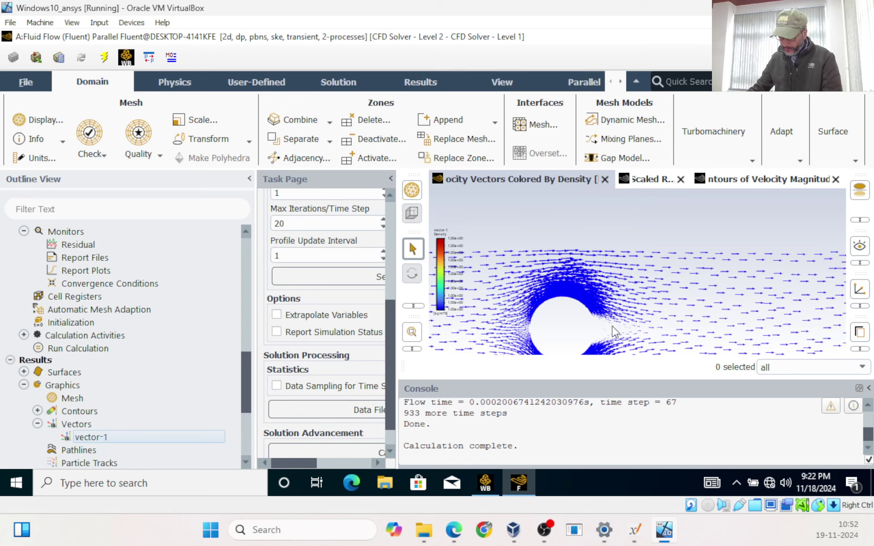
scroll(617, 345, "up", 3)
scroll(614, 341, "up", 3)
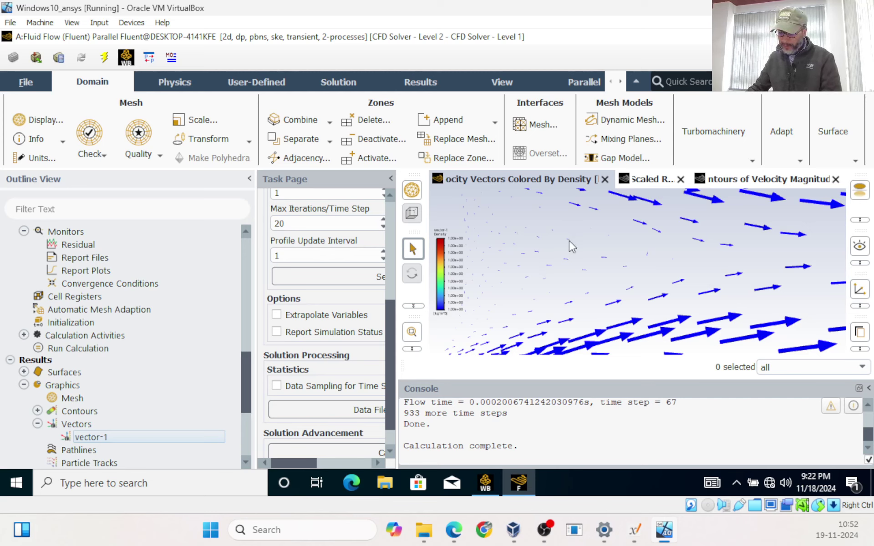
scroll(617, 348, "down", 5)
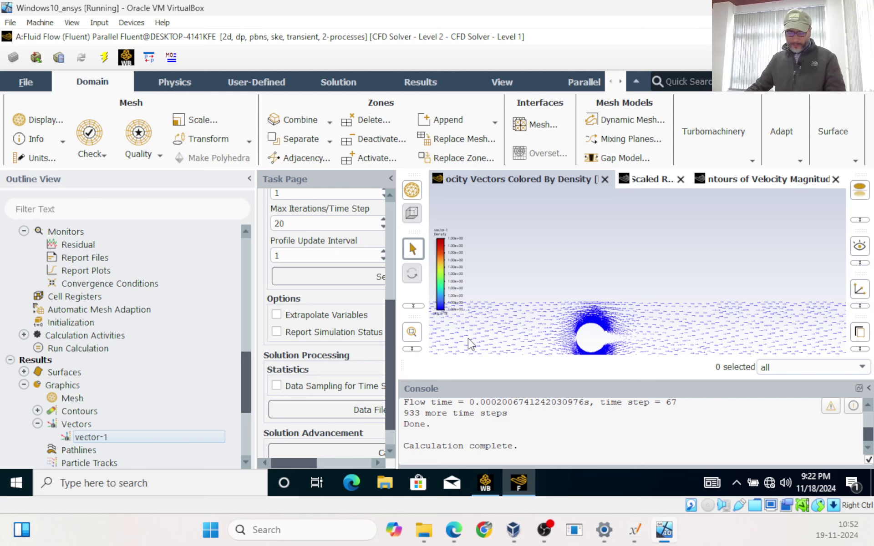
scroll(211, 310, "up", 10)
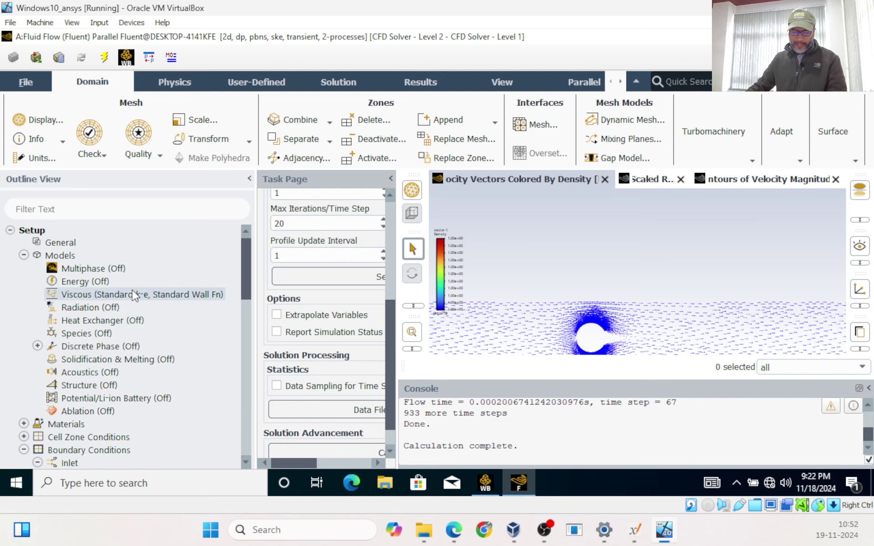
- Switch the viscous model to Laminar, then advance the lecture slides to References
double_click(114, 295)
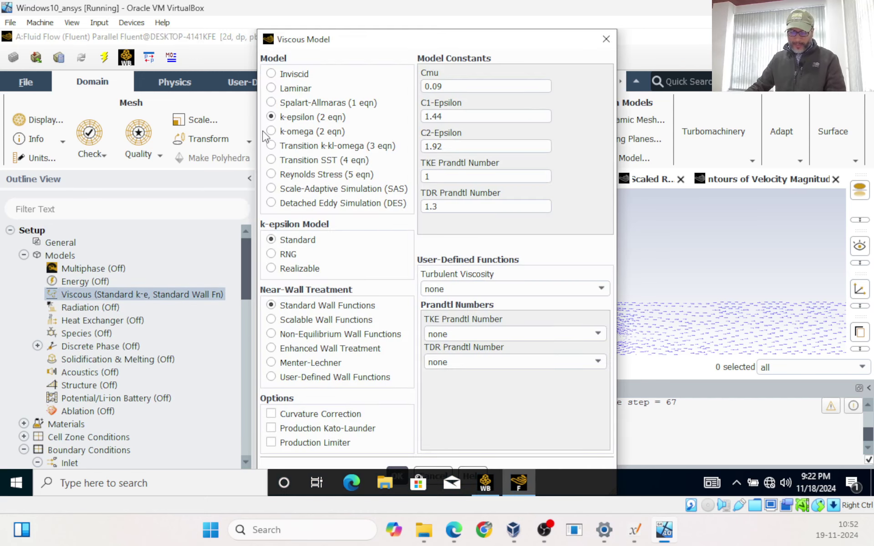
left_click(290, 89)
left_click(301, 236)
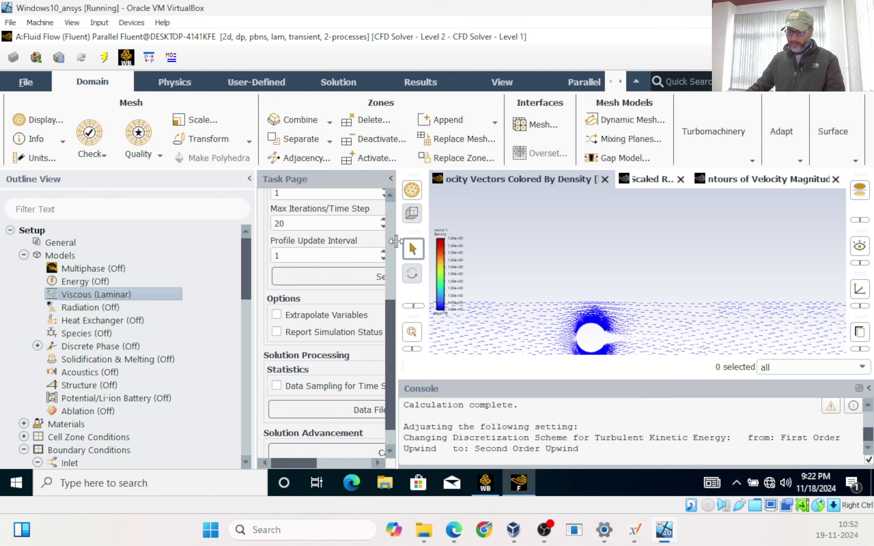
left_click_drag(396, 248, 490, 263)
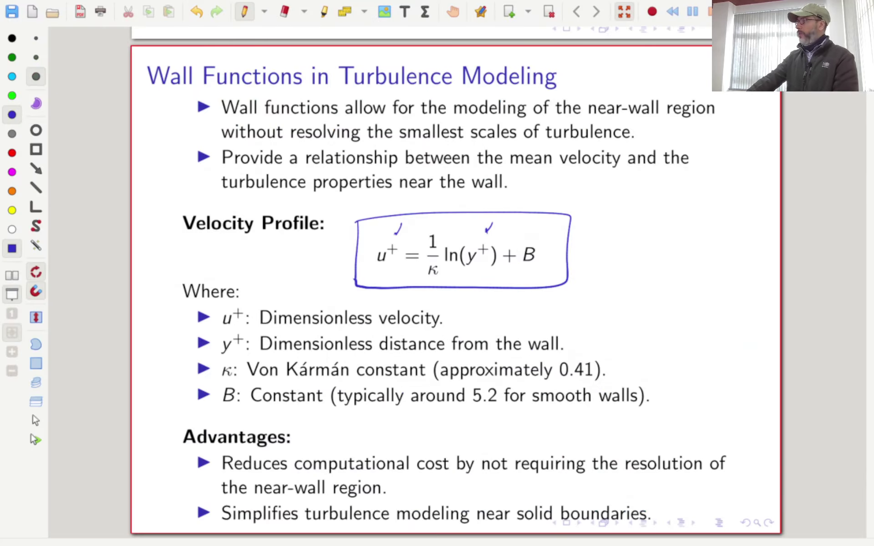
left_click(594, 8)
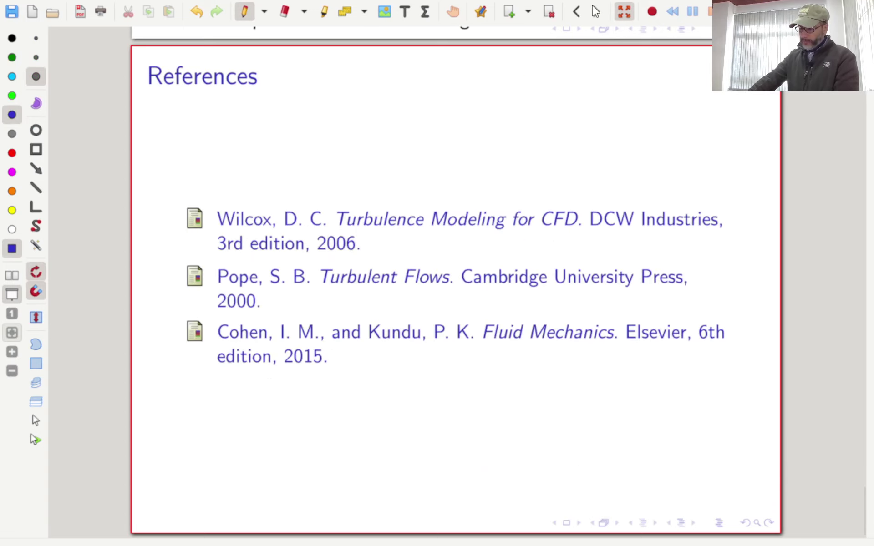